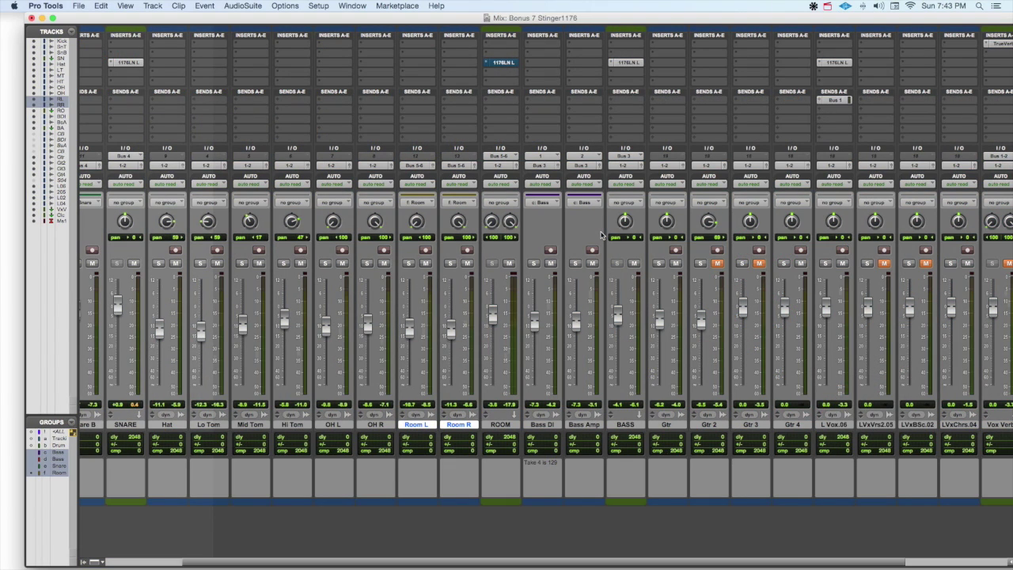
On ROOM's 1176LN, compare all-buttons ratio against 4:1, then solo Room L and Room R
left_click(508, 67)
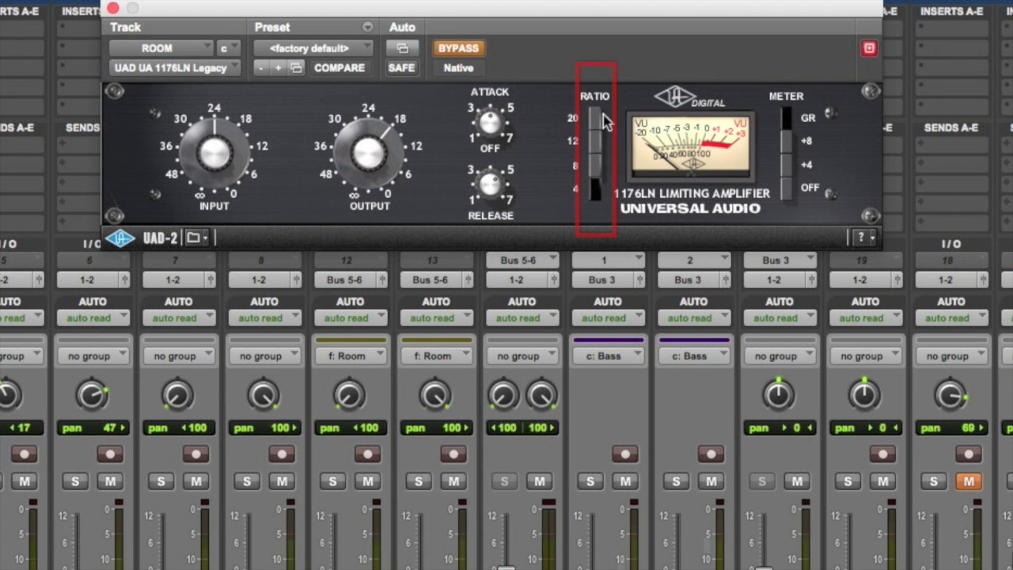
left_click(599, 170, "shift")
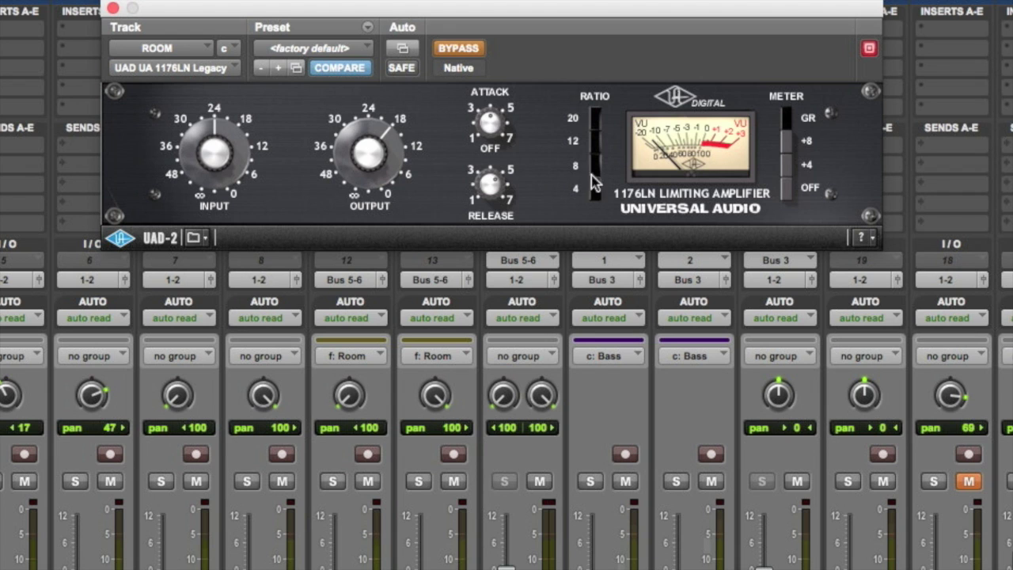
left_click(600, 193)
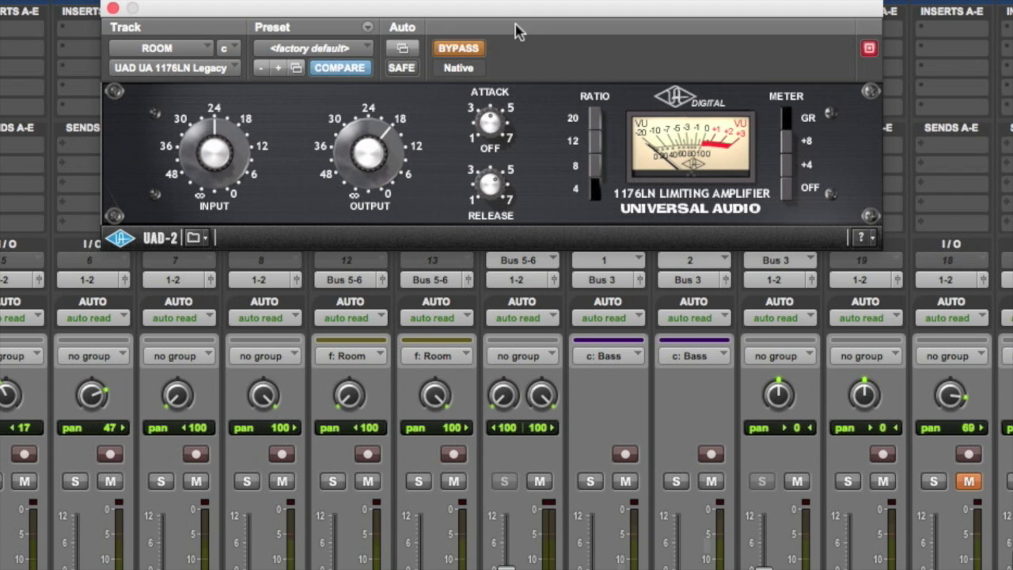
left_click(418, 481)
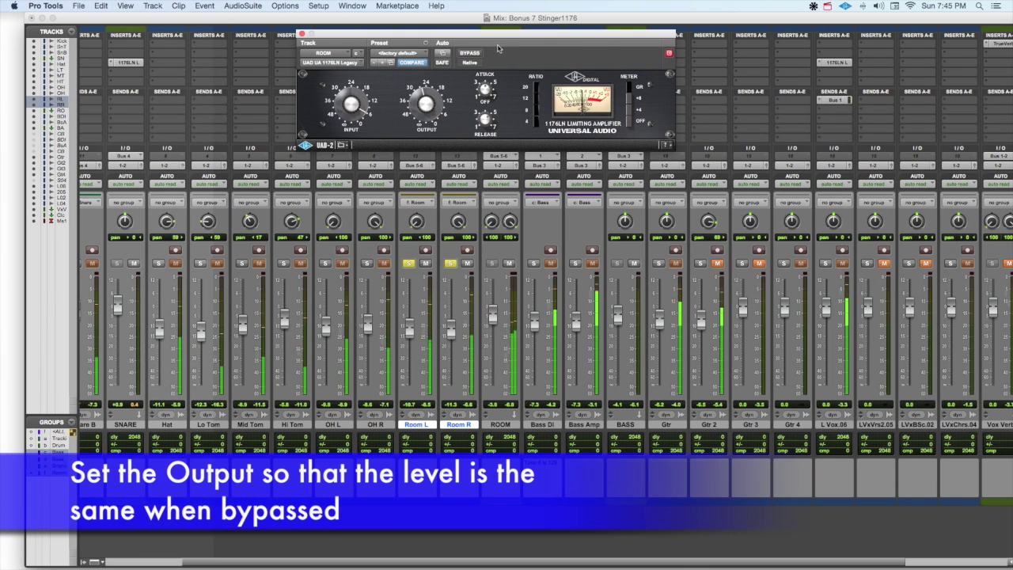
Bypass the room 1176LN to hear the room mics uncompressed, then unsolo them
left_click(471, 52)
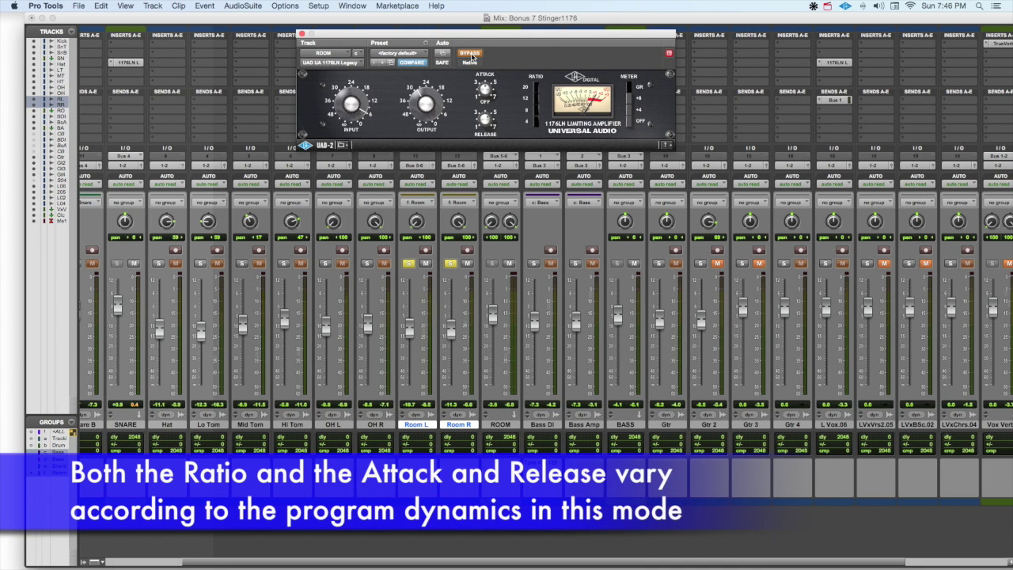
left_click(408, 263)
Solo the drum group and A/B the room 1176LN, ending with it compressing
left_click(409, 263)
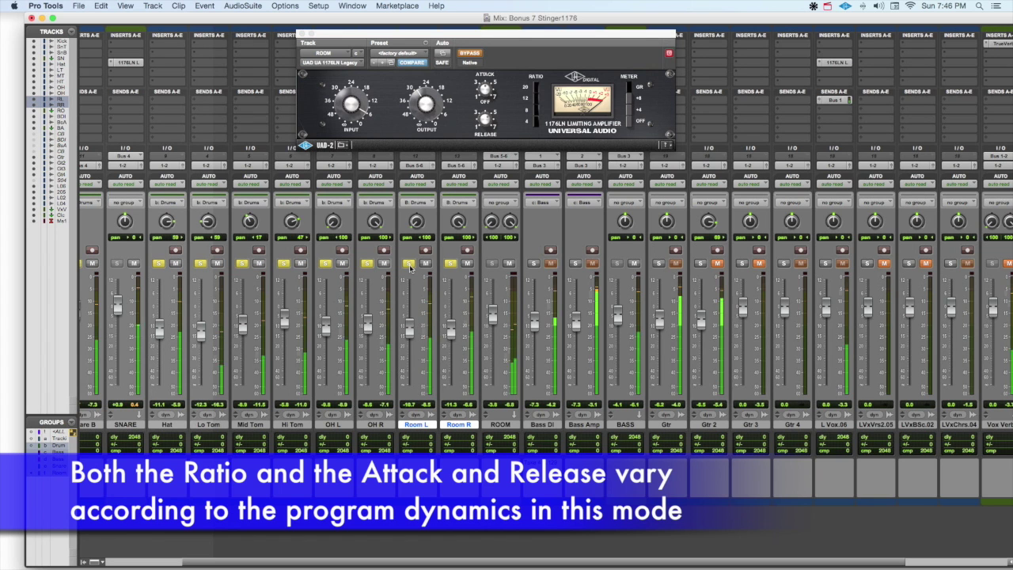
left_click(470, 54)
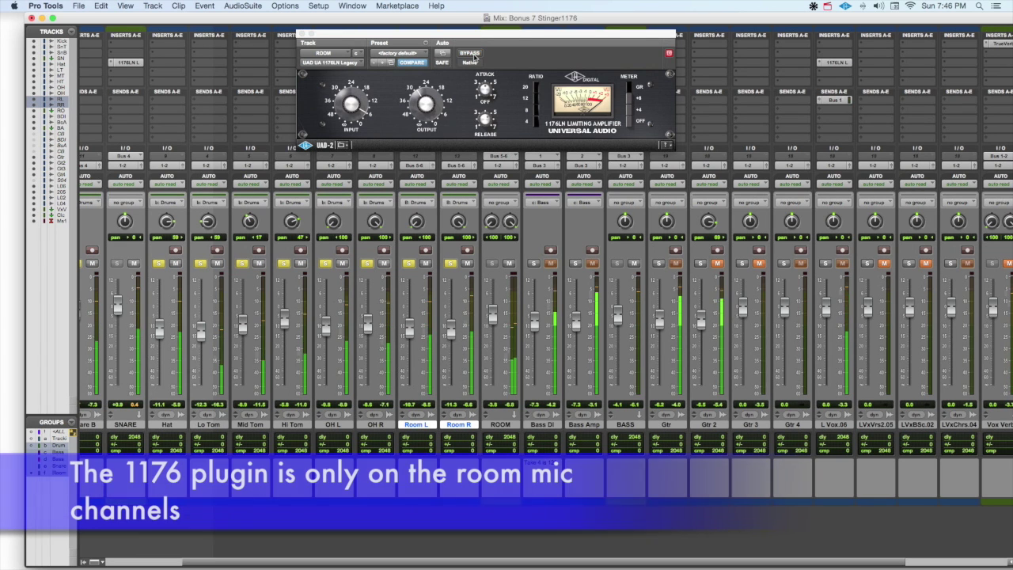
left_click(414, 113)
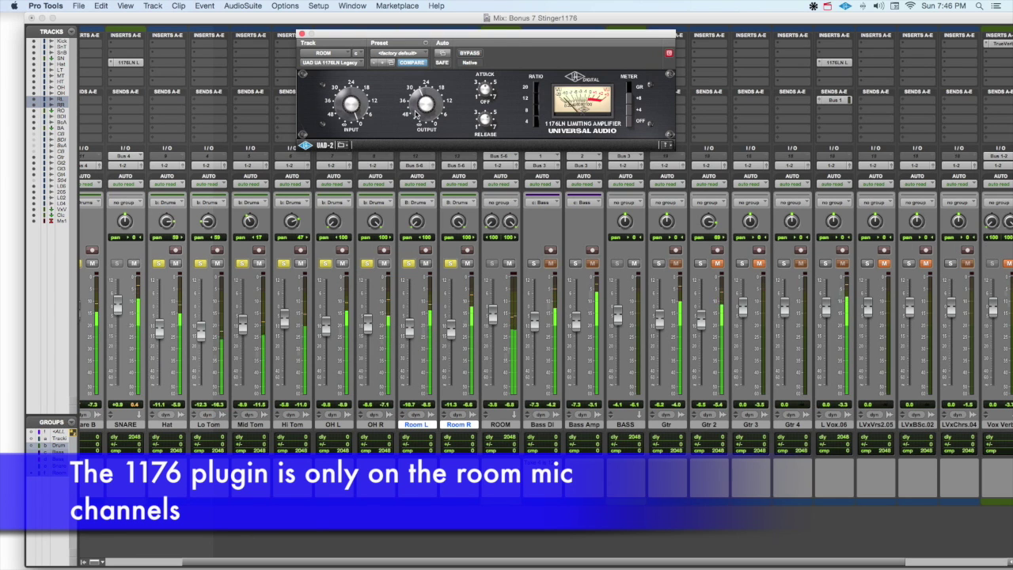
left_click(470, 54)
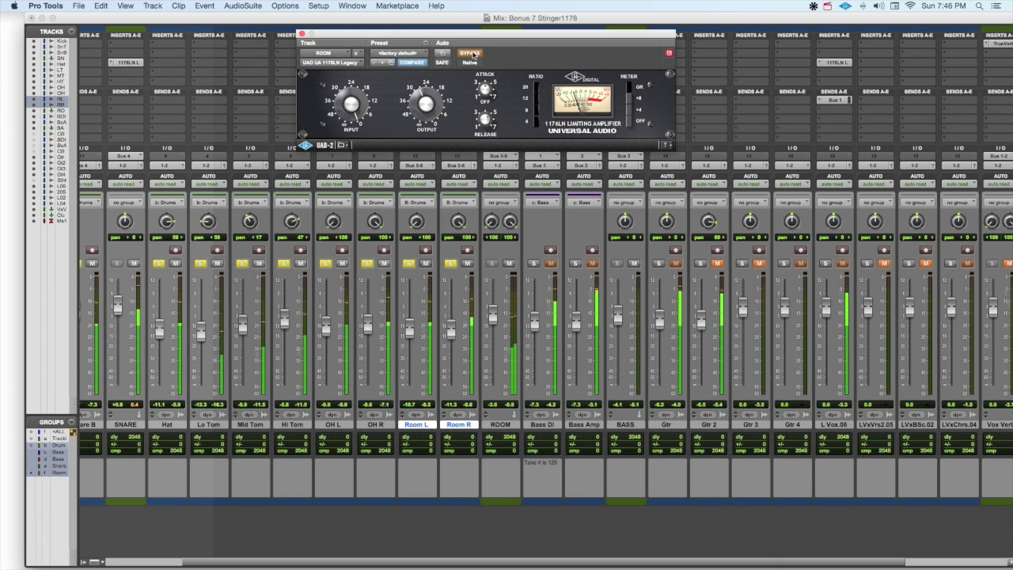
left_click(470, 54)
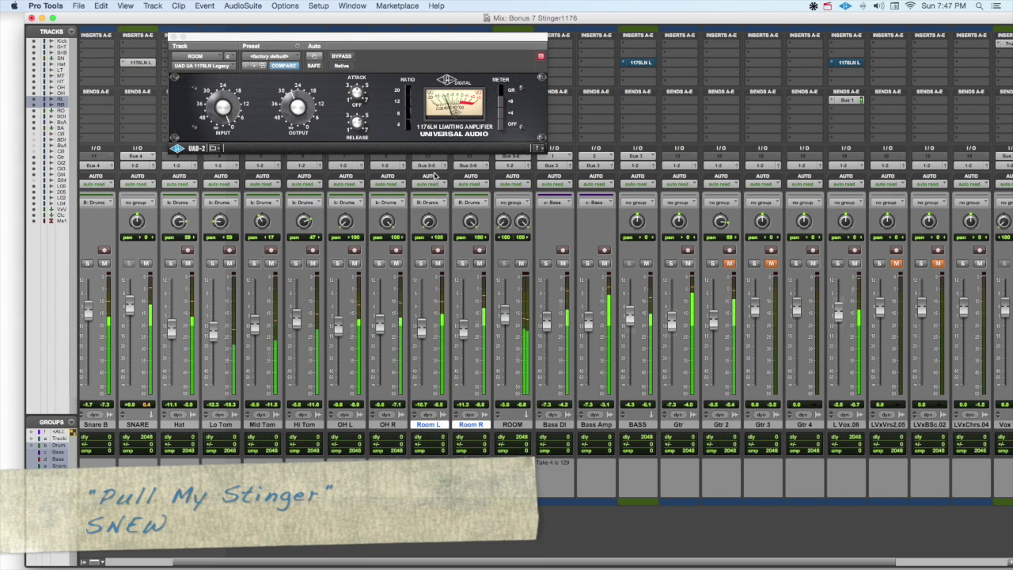
A/B the room 1176LN, re-solo the drums, leave it bypassed and close its window
left_click(344, 56)
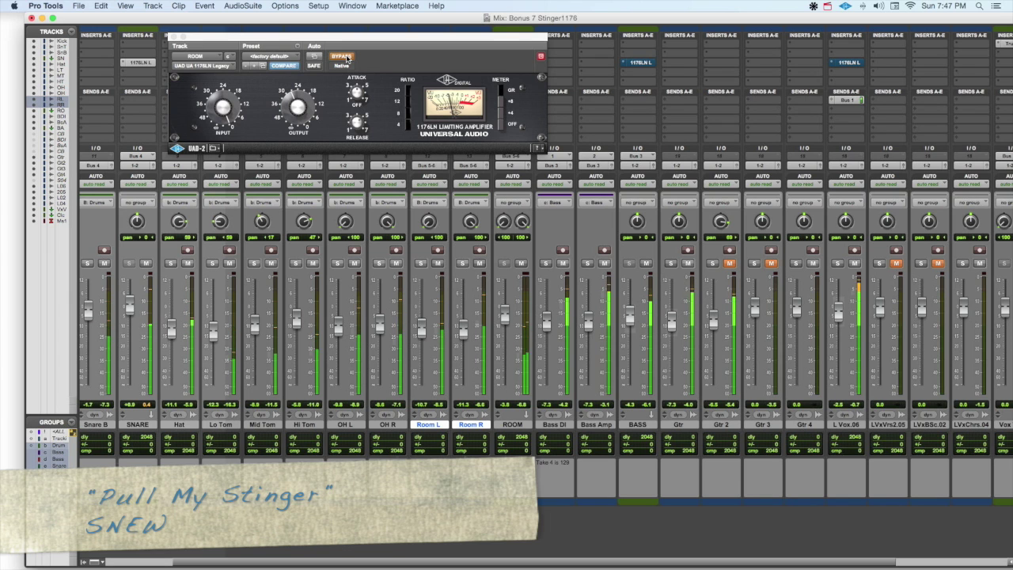
left_click(343, 56)
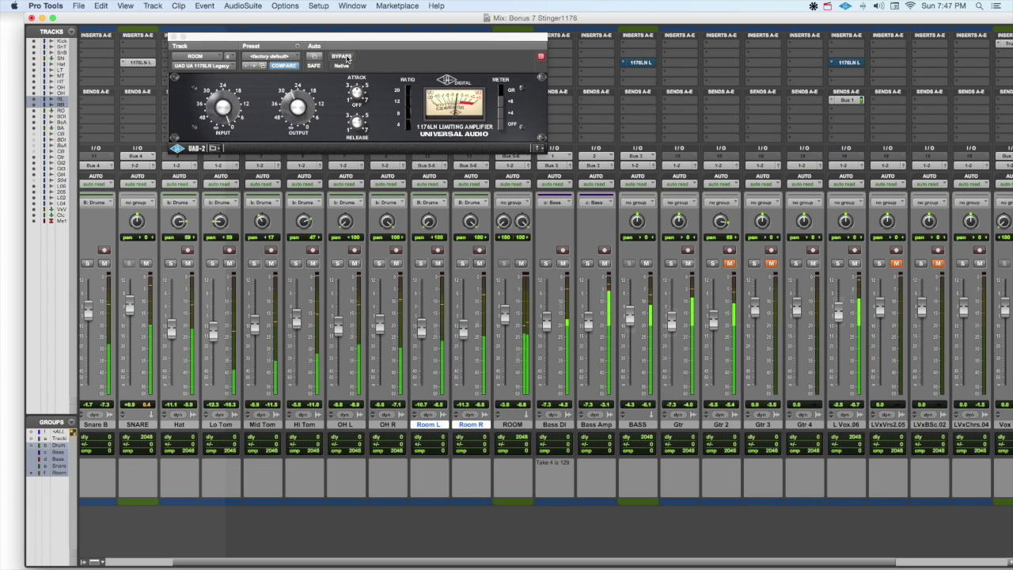
left_click(337, 262)
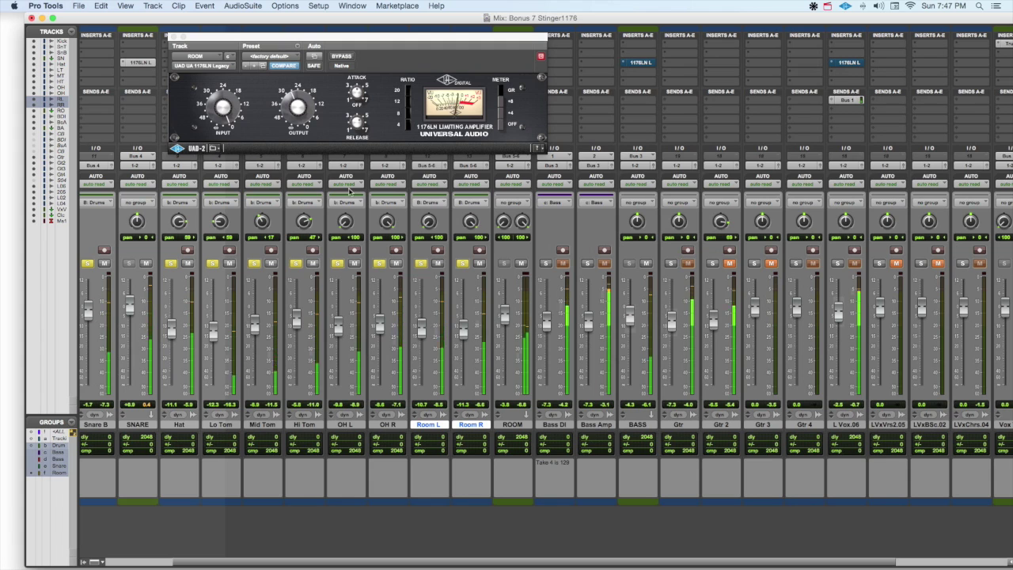
left_click(341, 57)
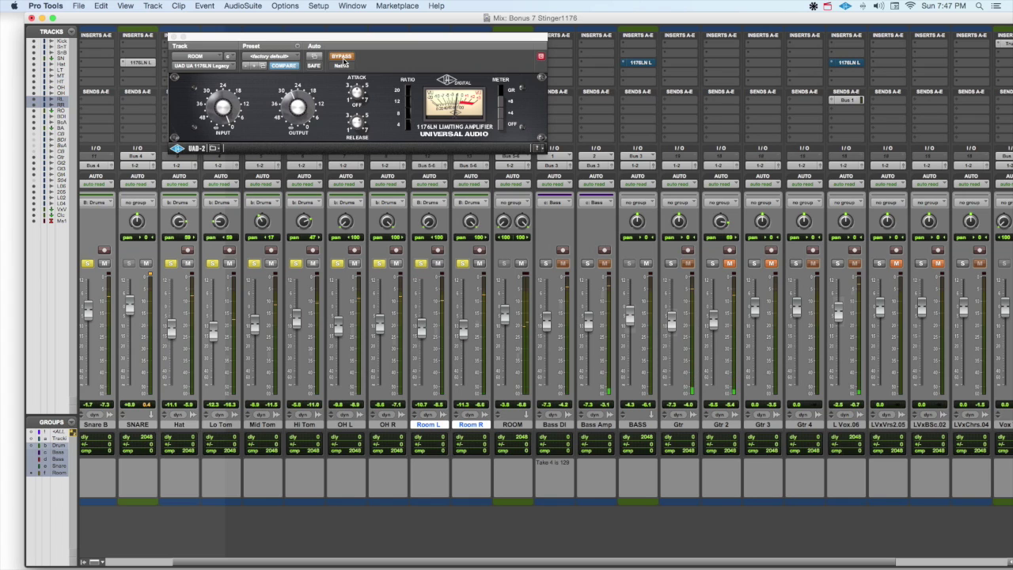
left_click(173, 36)
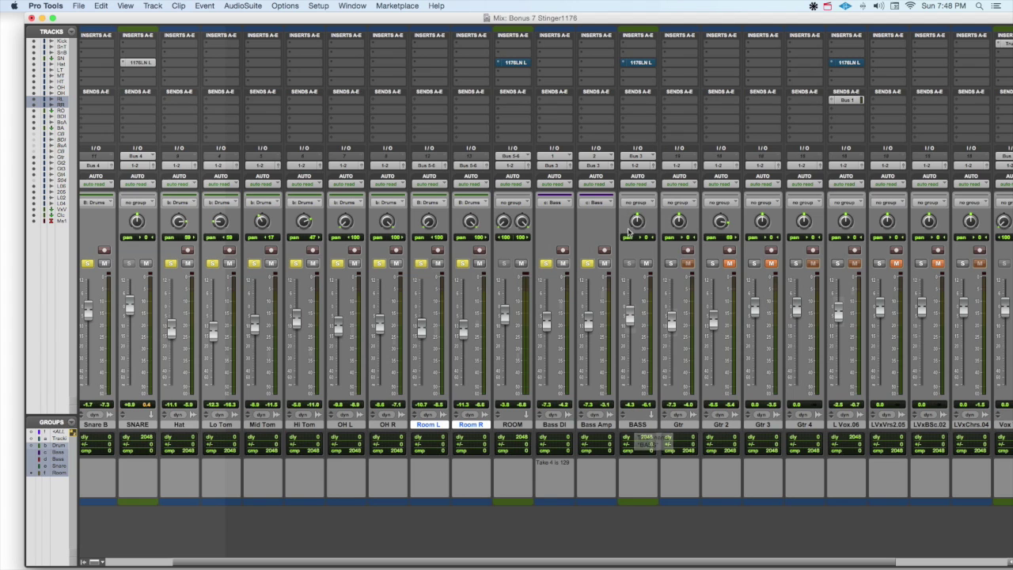
Open the BASS track's 1176LN and A/B it bypassed versus active
key("space")
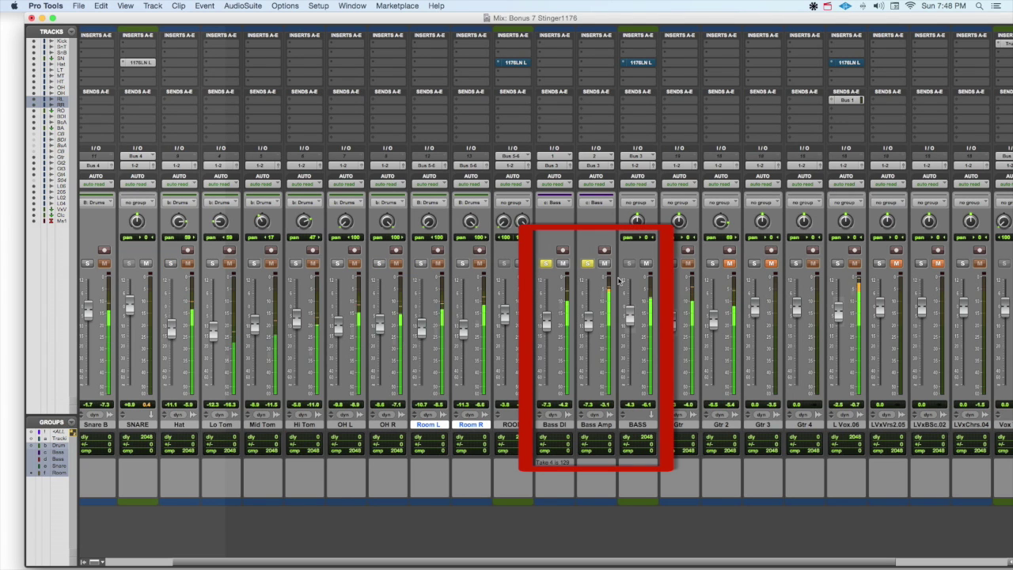
left_click(637, 62)
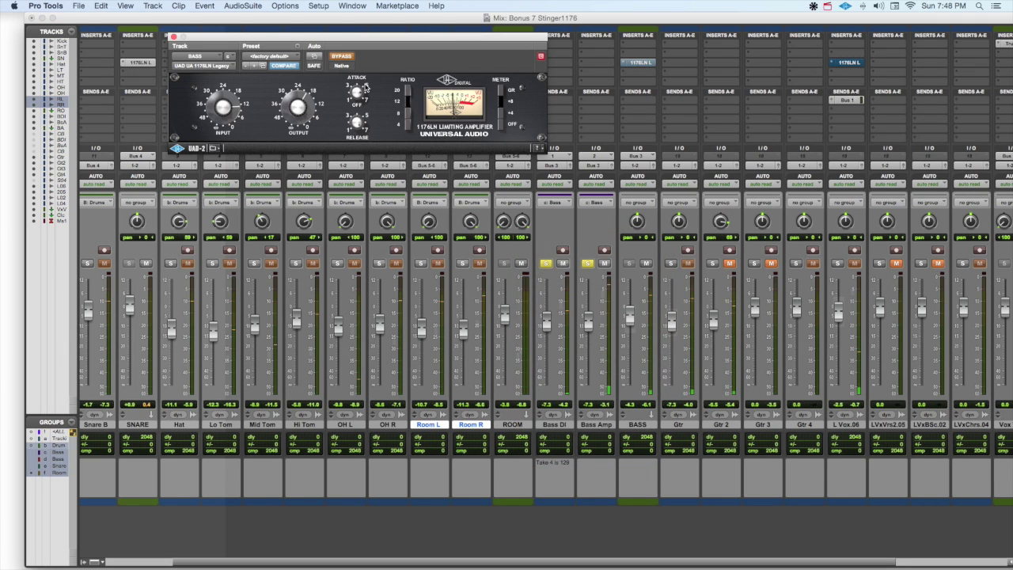
left_click(342, 56)
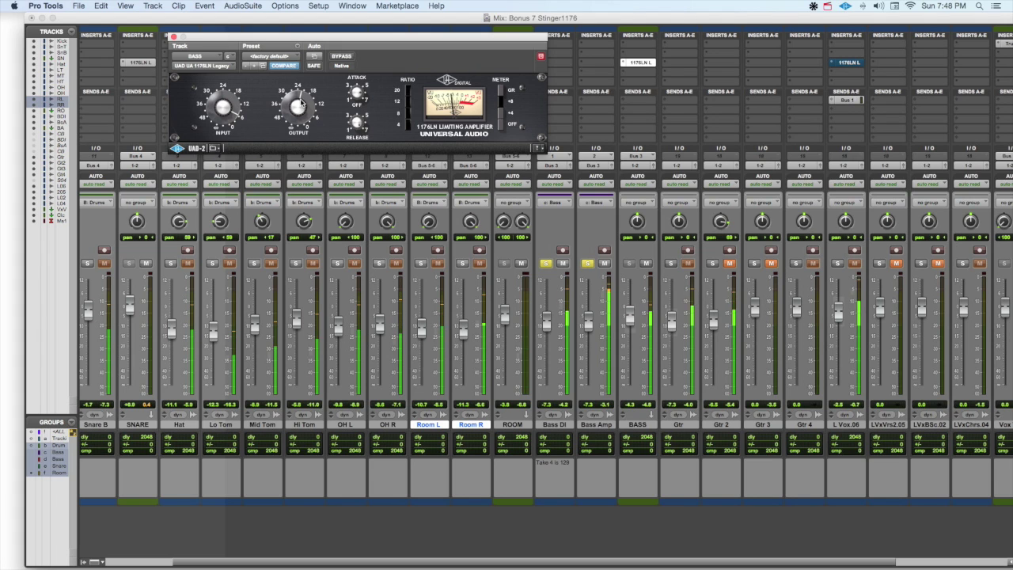
left_click(343, 57)
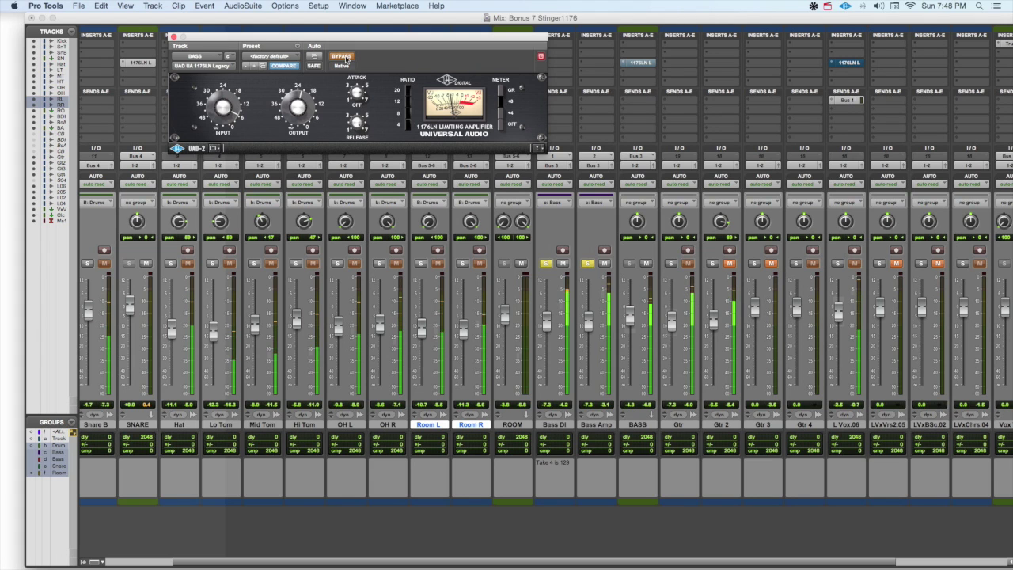
left_click(343, 57)
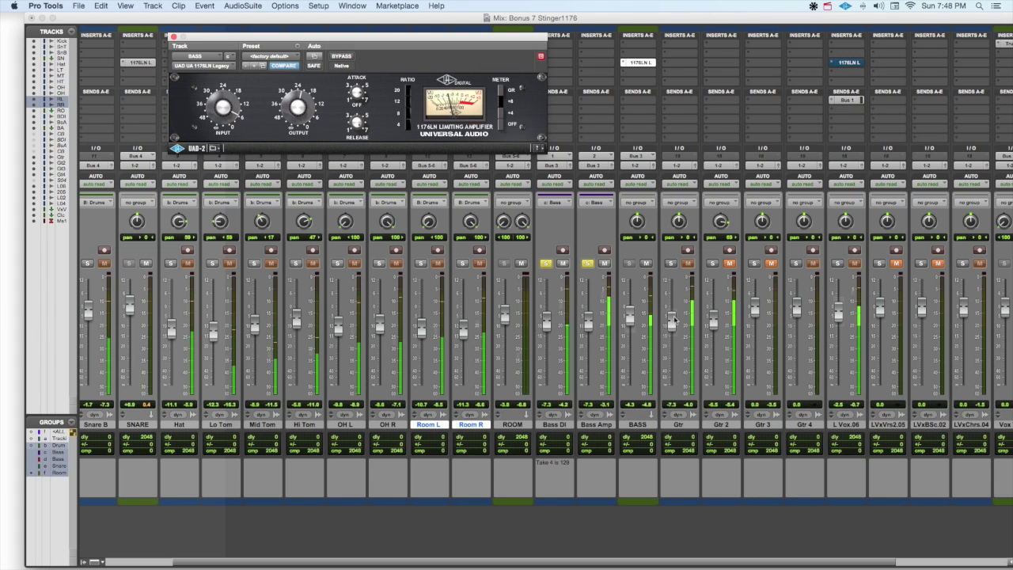
A/B the bass 1176LN in the full mix, then re-solo Bass DI and Bass Amp
left_click(585, 263)
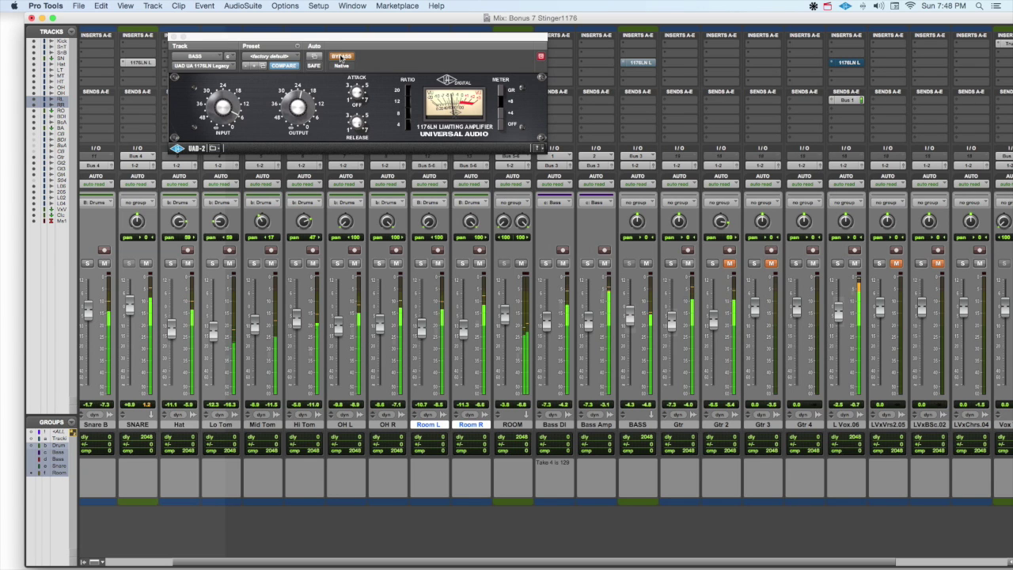
left_click(341, 57)
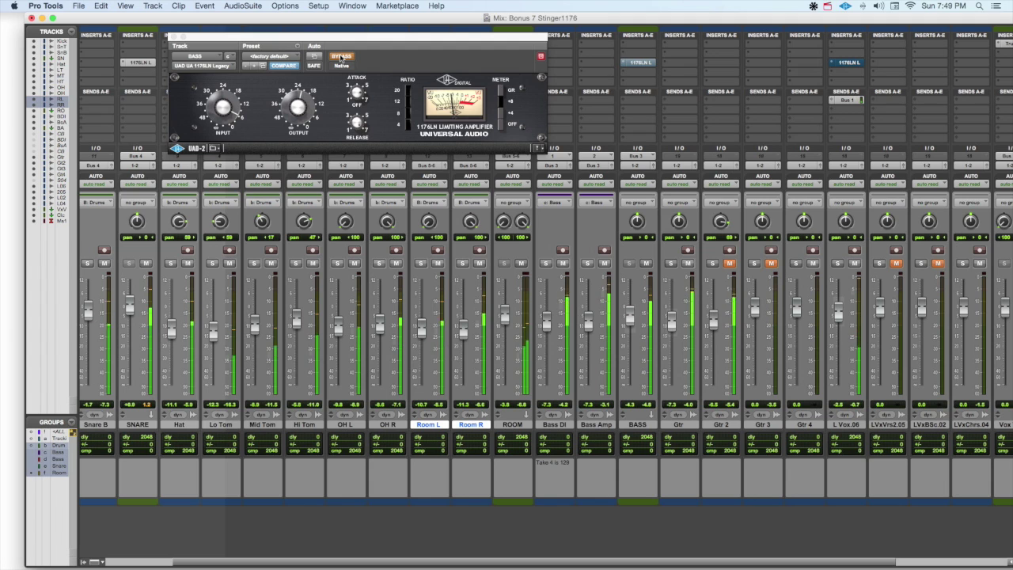
left_click(341, 57)
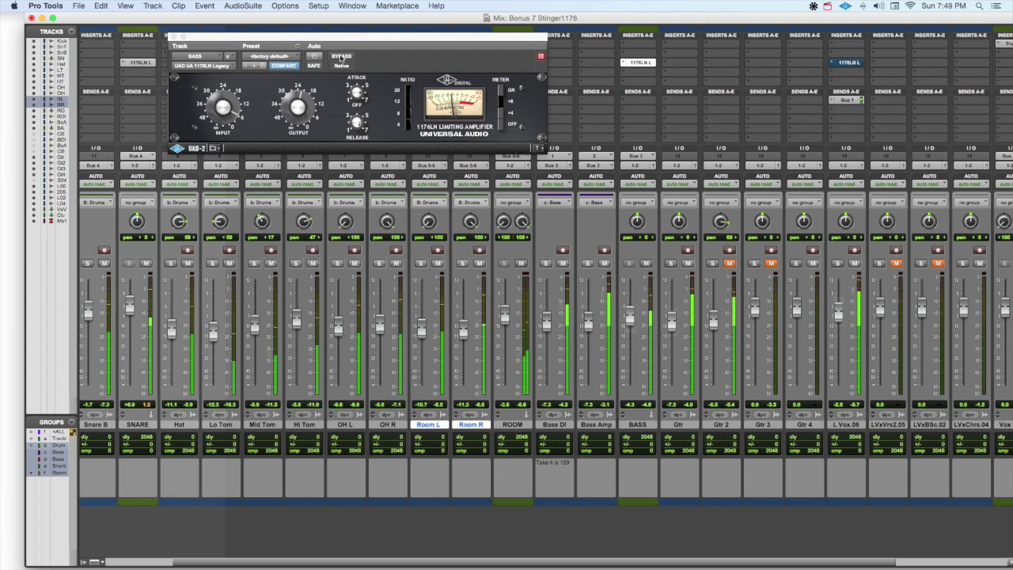
left_click(546, 263)
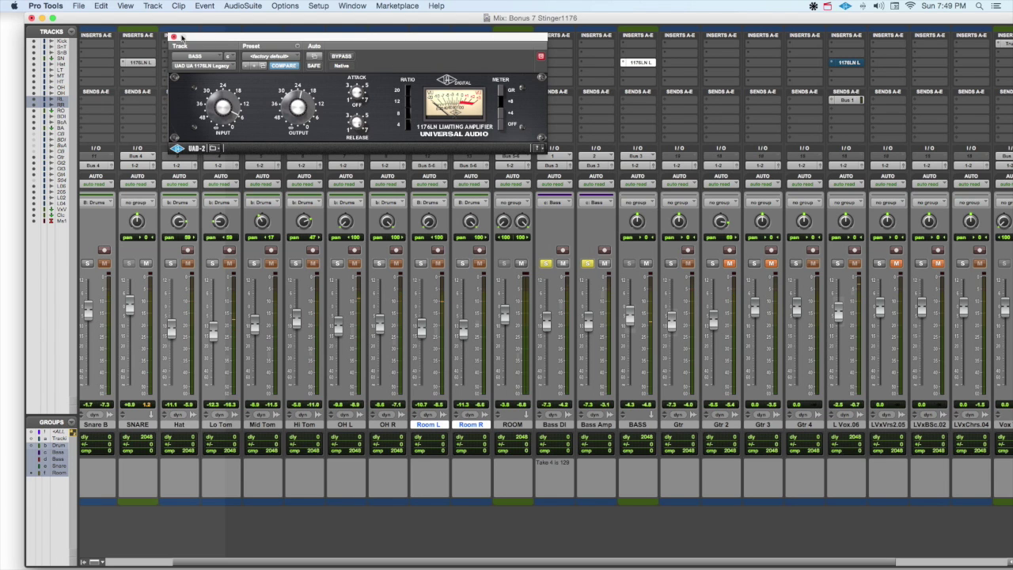
Close the bass plugin, unsolo the bass, solo L Vox.06 and open its 1176LN
left_click(173, 37)
scroll(396, 316, "right", 2)
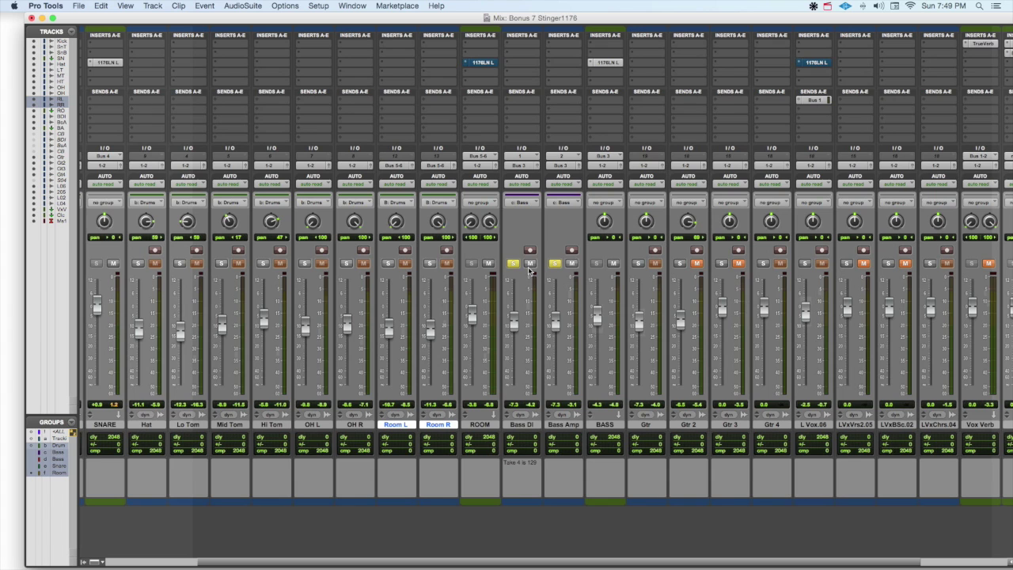
left_click(554, 263)
scroll(554, 269, "right", 5)
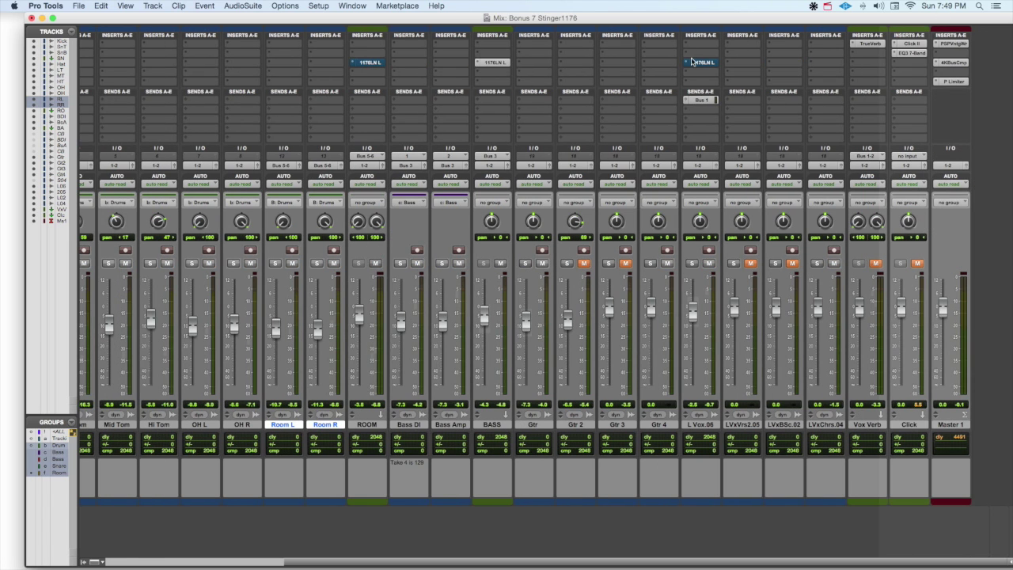
left_click(691, 264)
key("space")
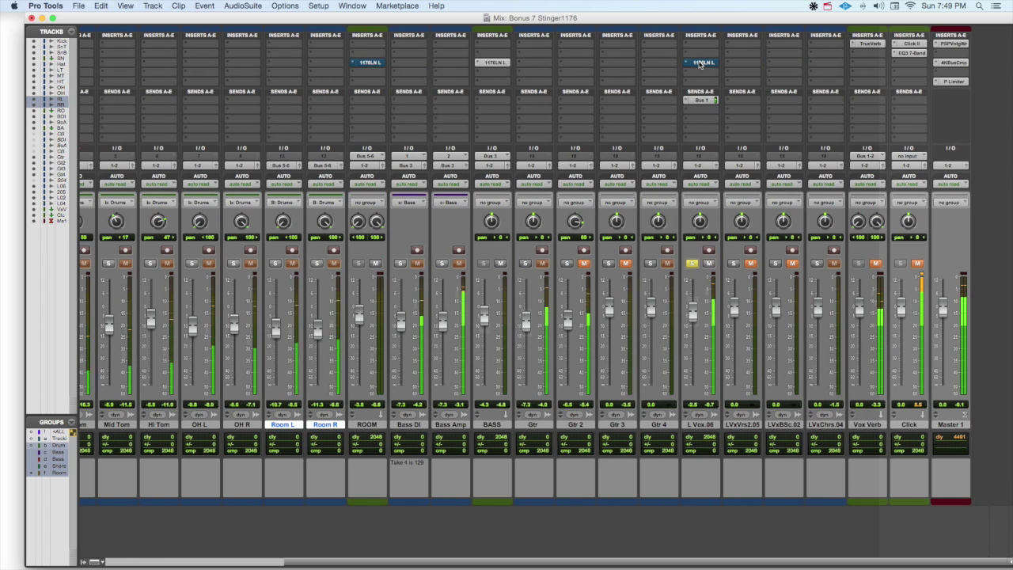
left_click(700, 62)
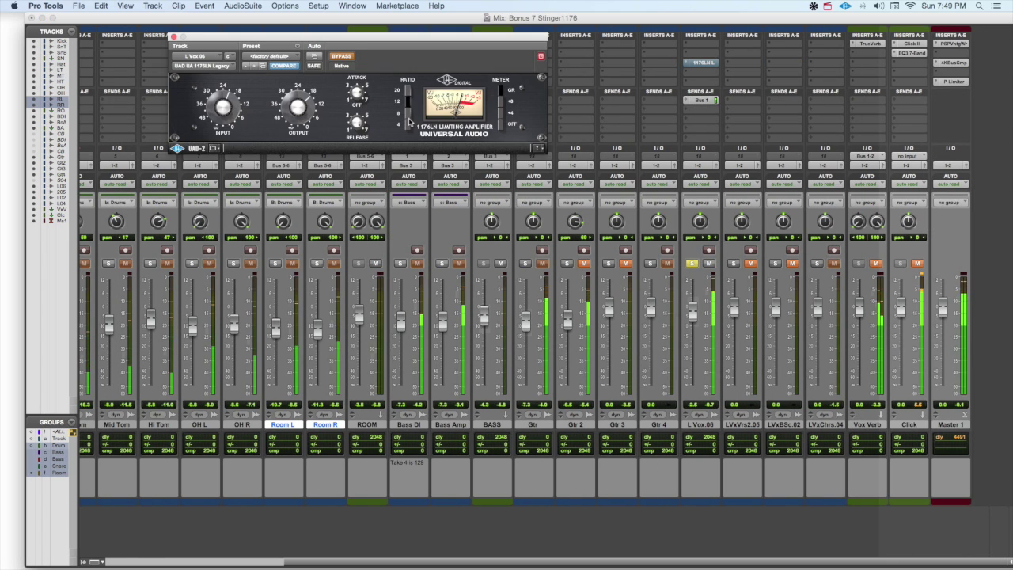
A/B the vocal 1176LN soloed and in the full mix, leaving it active
left_click(342, 57)
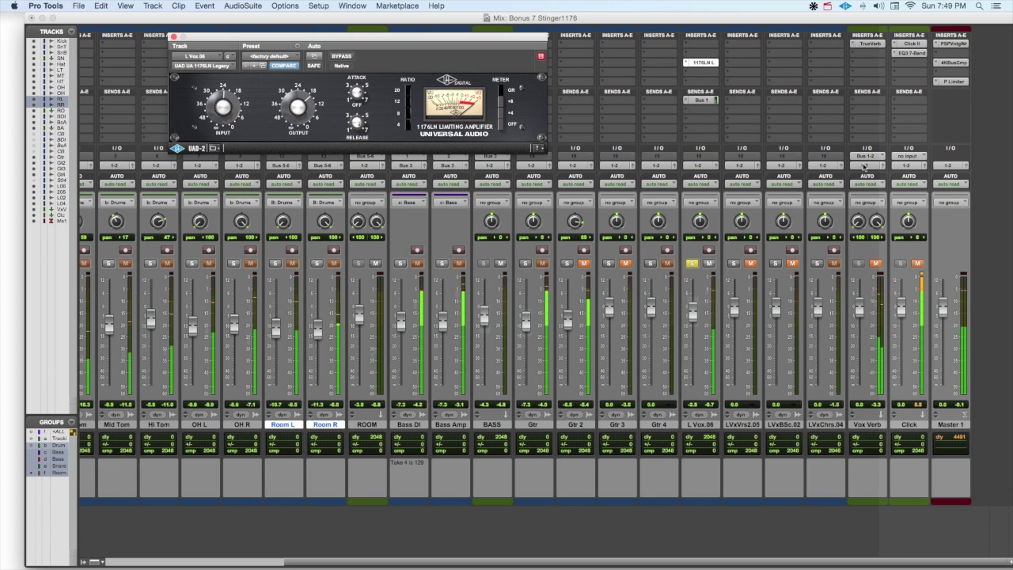
left_click(340, 56)
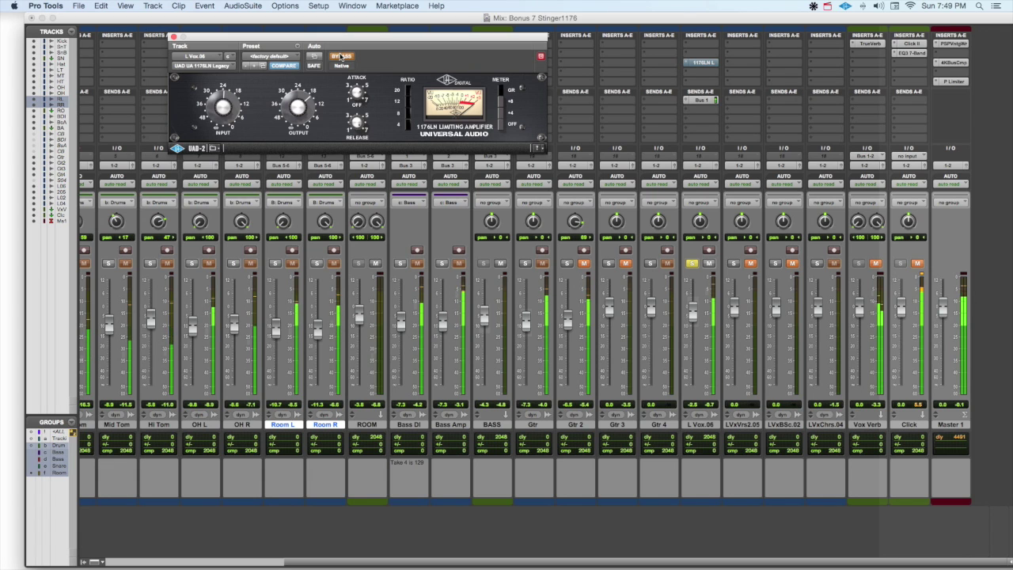
left_click(340, 57)
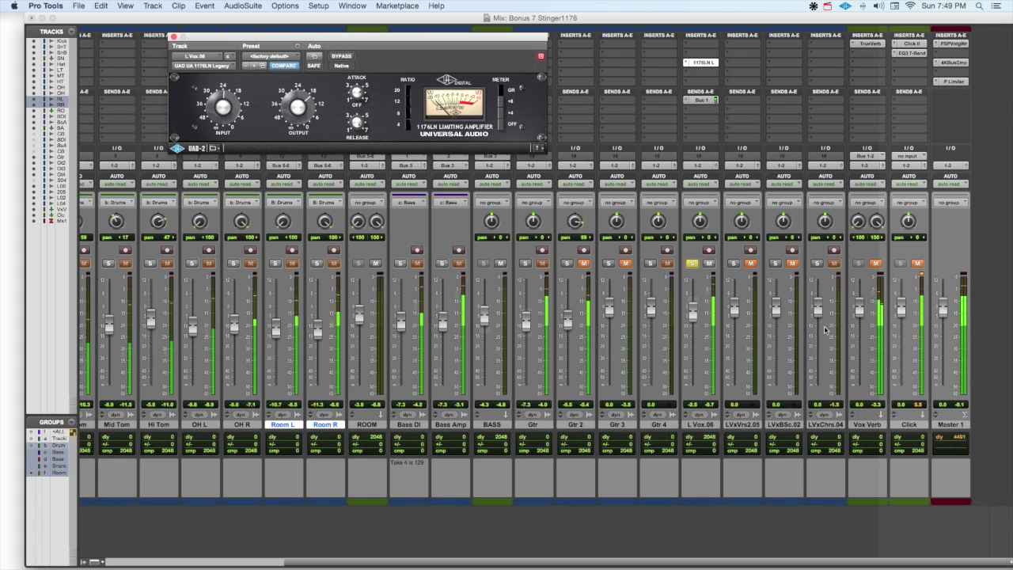
left_click(694, 268)
left_click(693, 263)
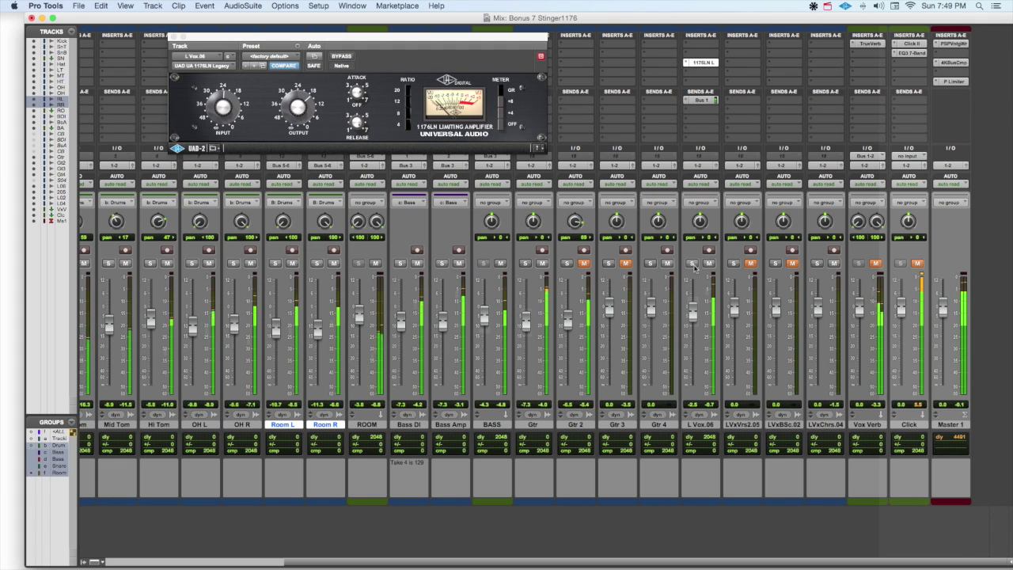
left_click(341, 57)
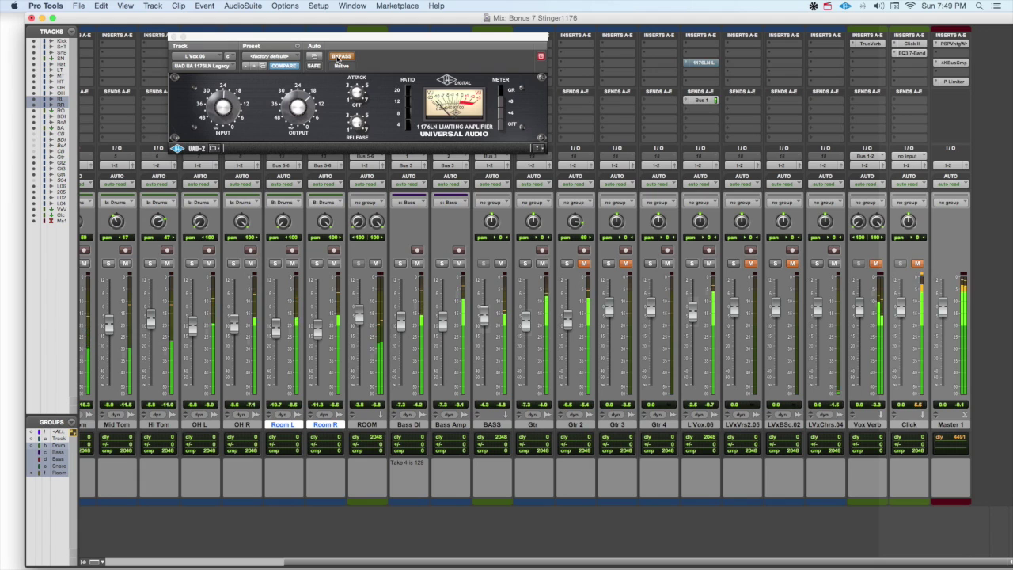
left_click(341, 57)
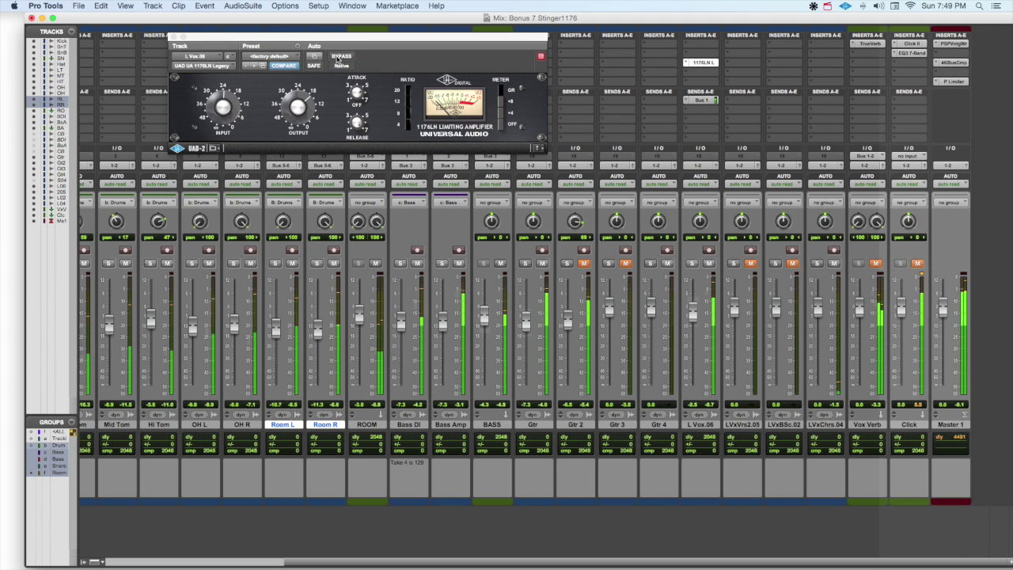